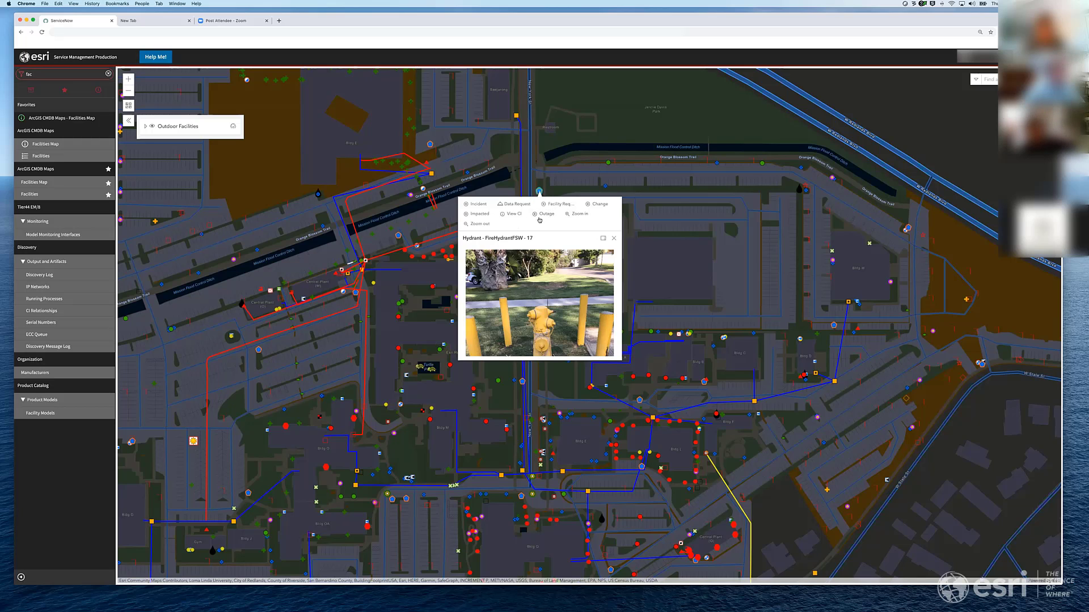
Start a Report a Facilities Issue form for FireHydrantFSW - 17 and select its Additional Location Details text
click(545, 216)
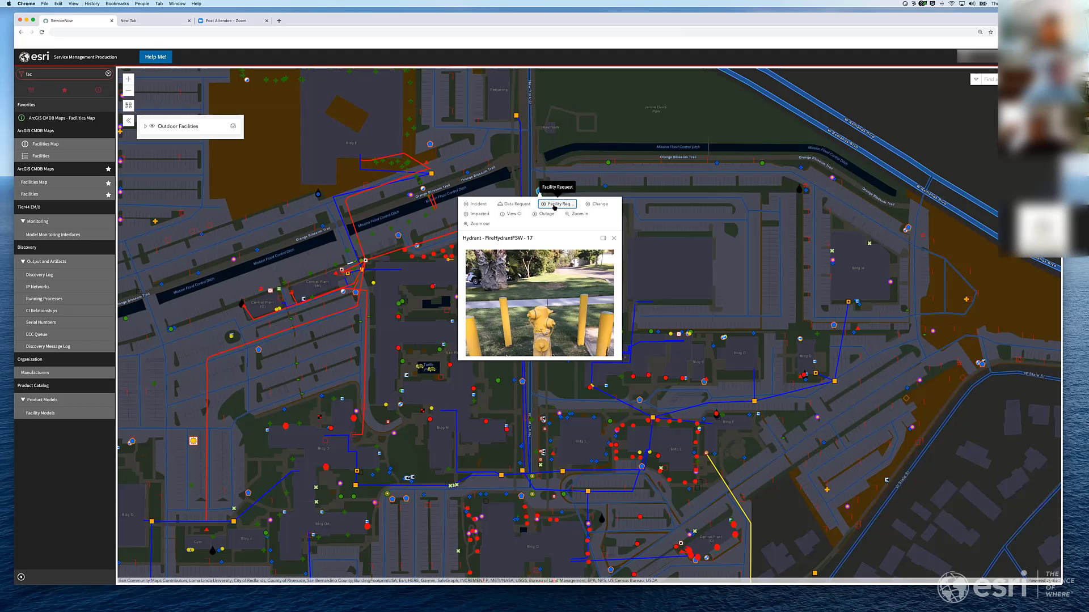
click(555, 206)
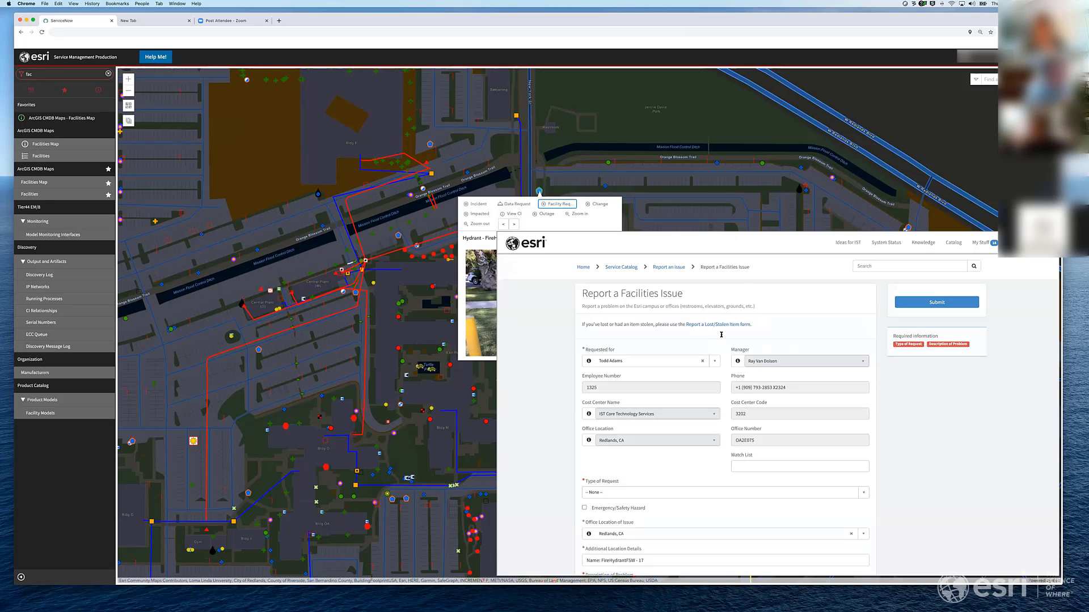
scroll(672, 390, down, 2)
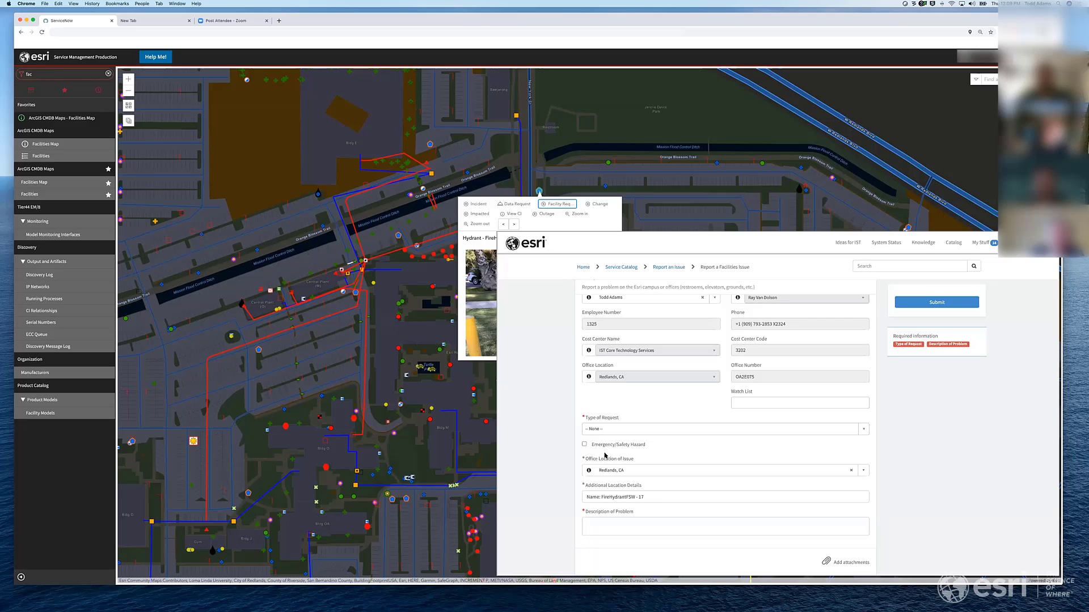
click(607, 488)
key(super+a)
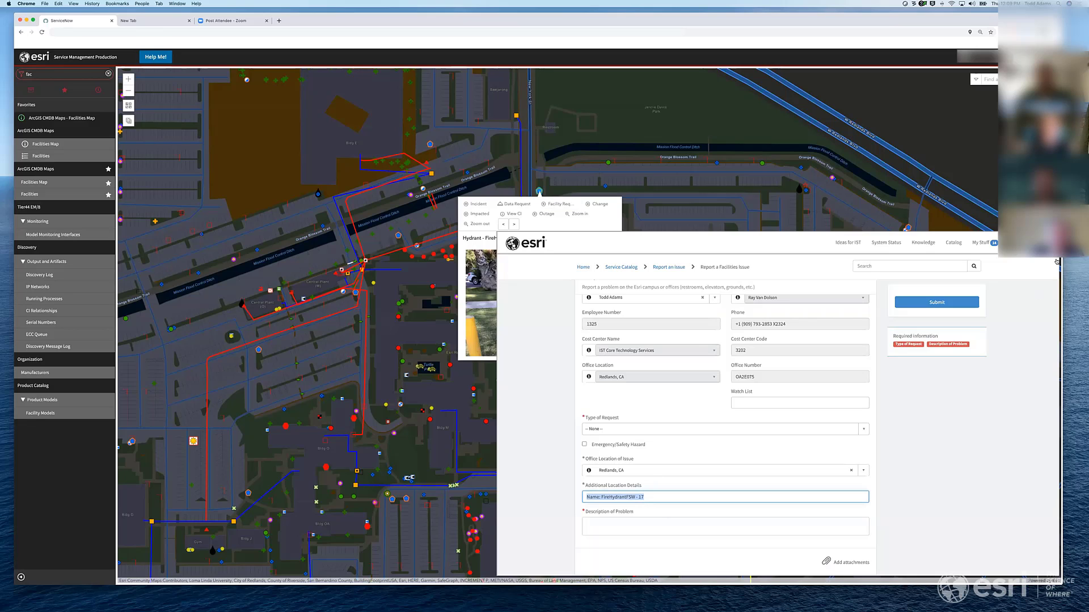
Return to the map, close the hydrant popup, and expand Outdoor Facilities in the layer list
key(super+grave)
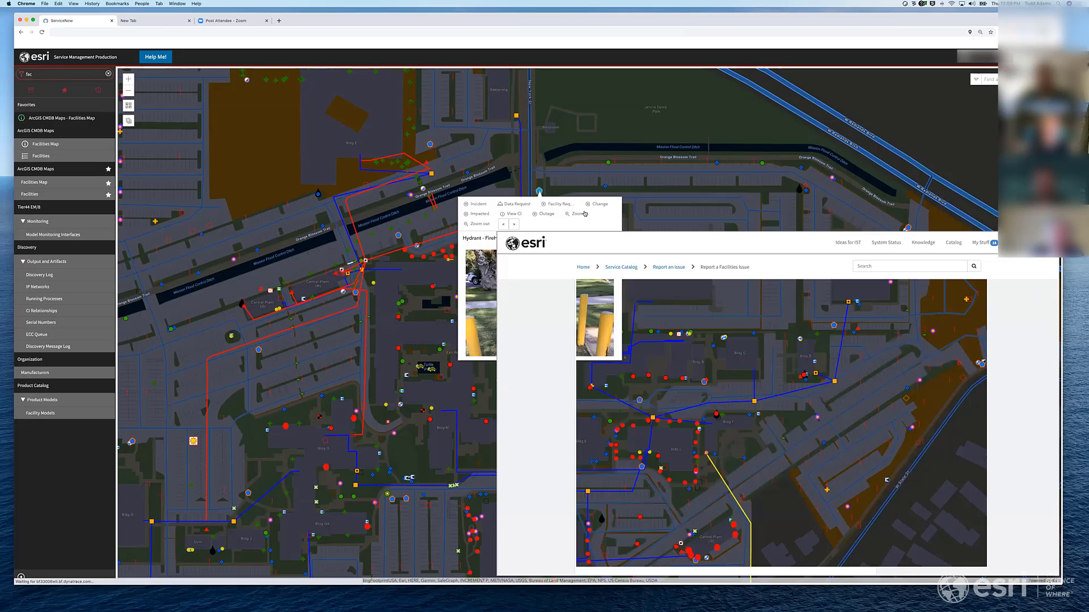
key(Escape)
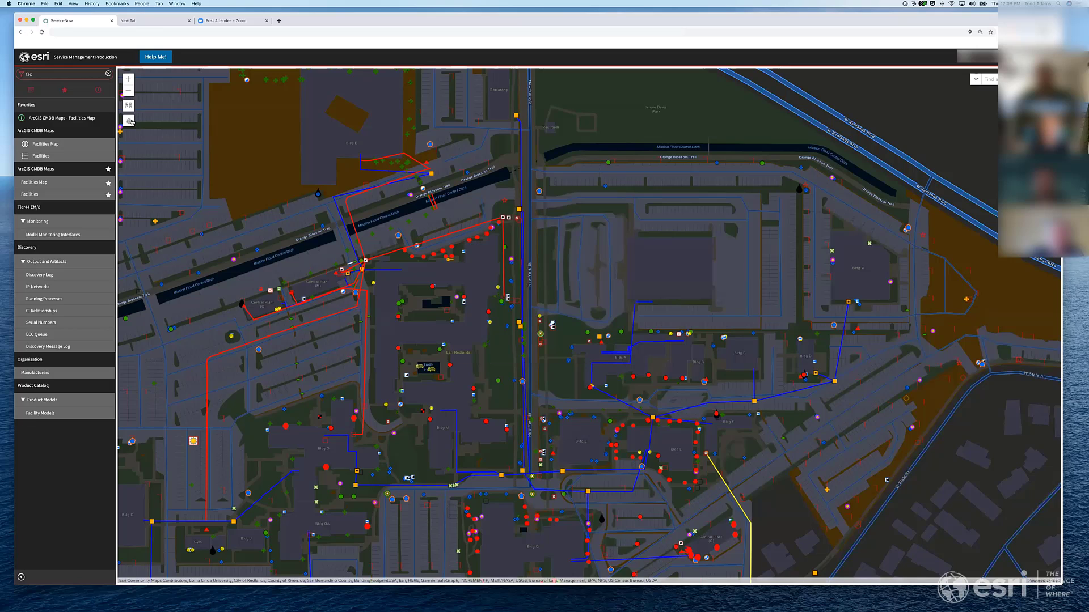
click(129, 120)
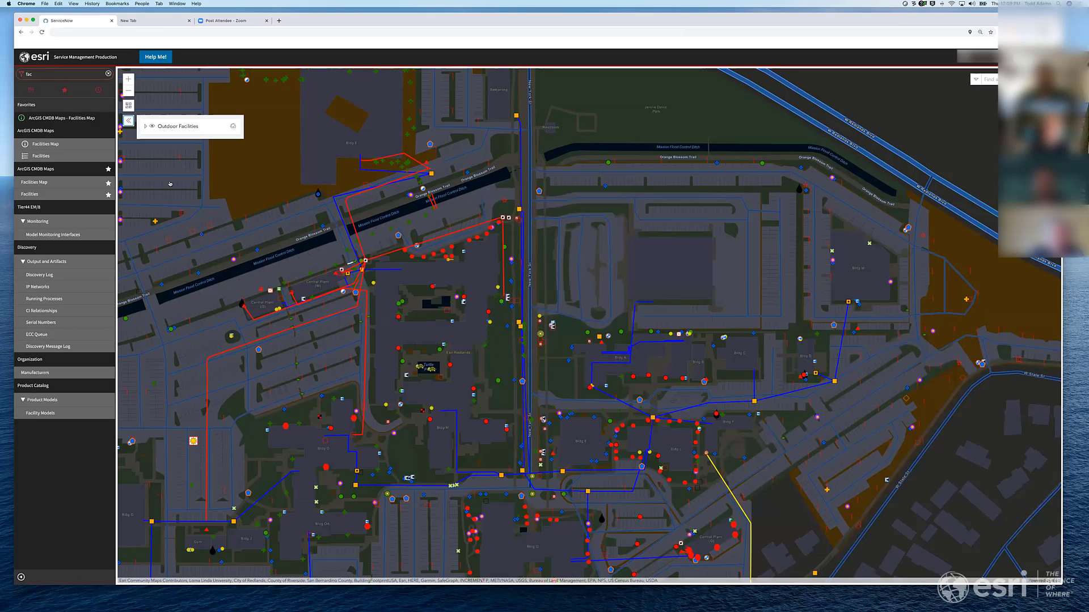
click(172, 126)
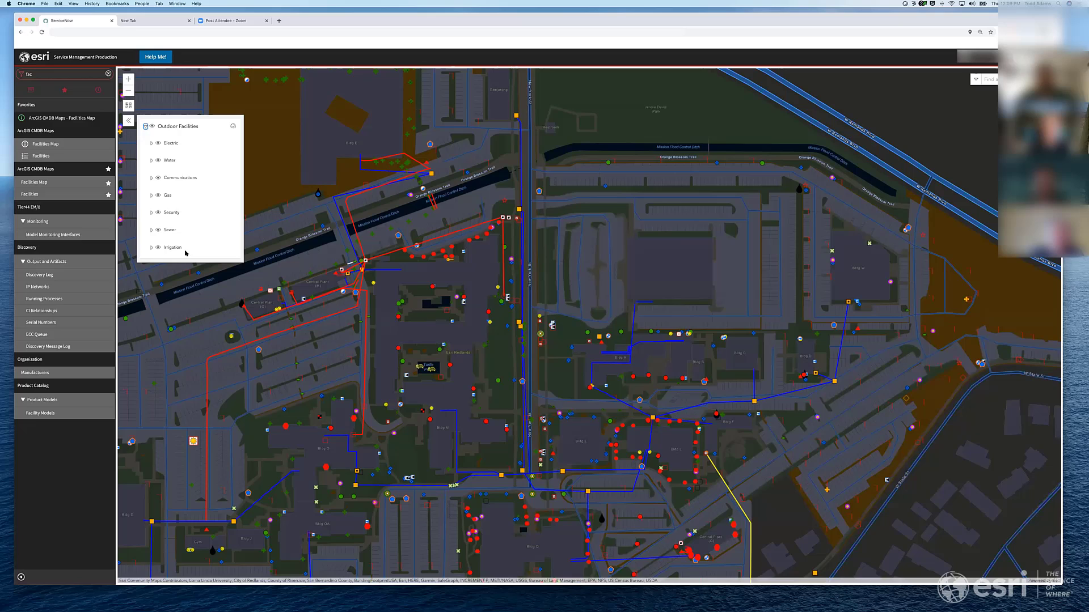
click(152, 144)
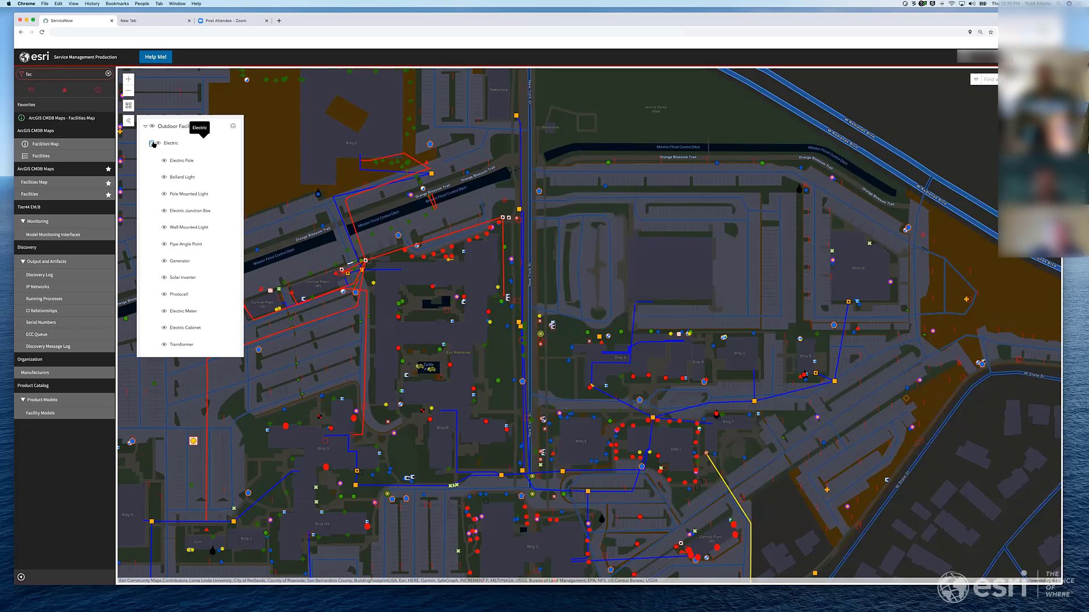
click(152, 144)
Turn off the Electric and Water layers, then collapse the layer list
click(158, 144)
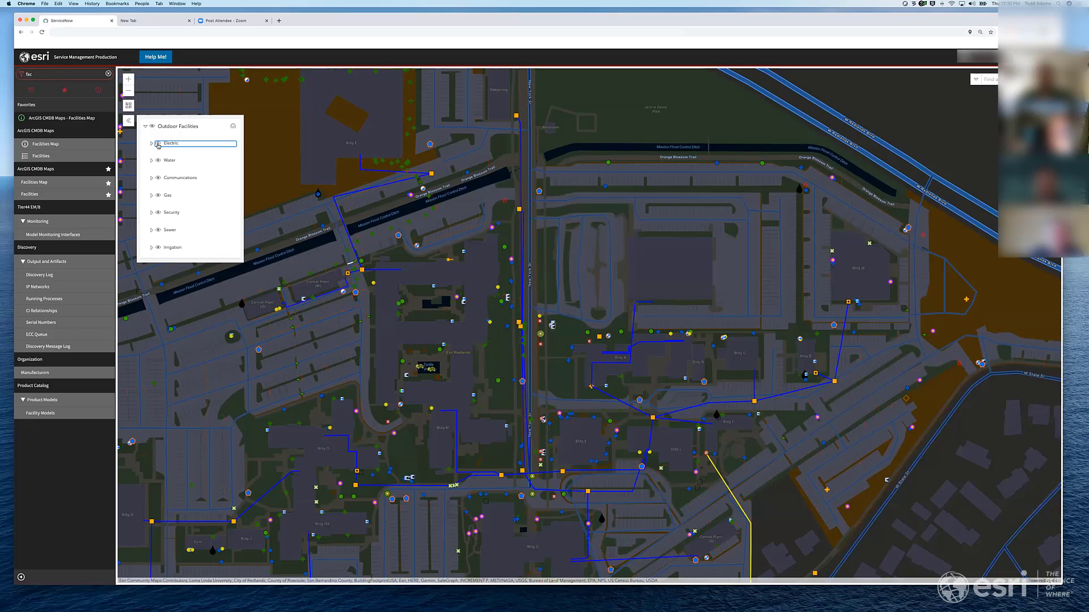
click(158, 161)
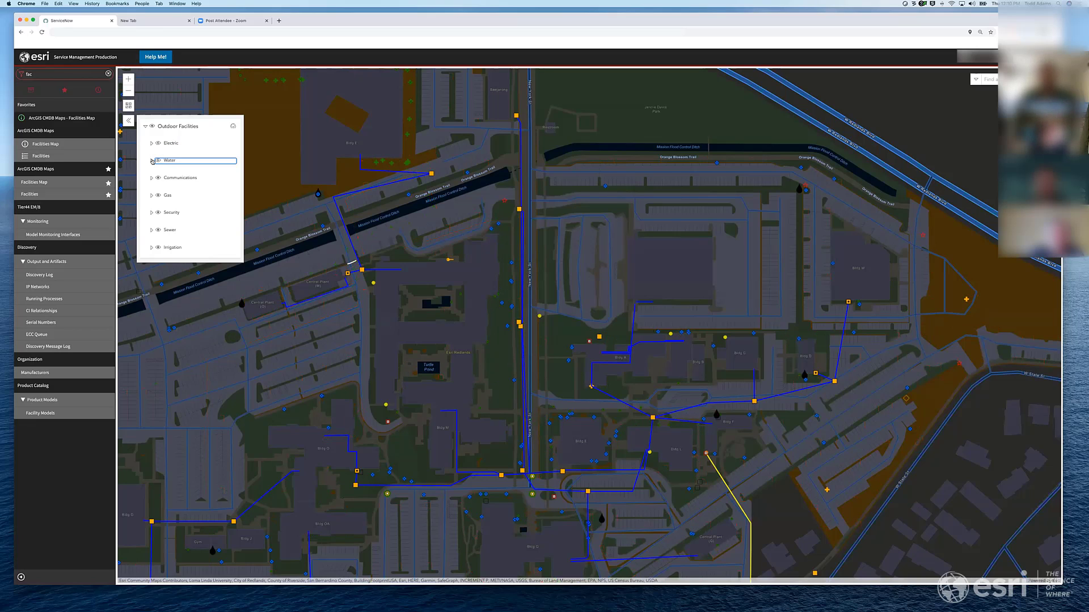
click(152, 161)
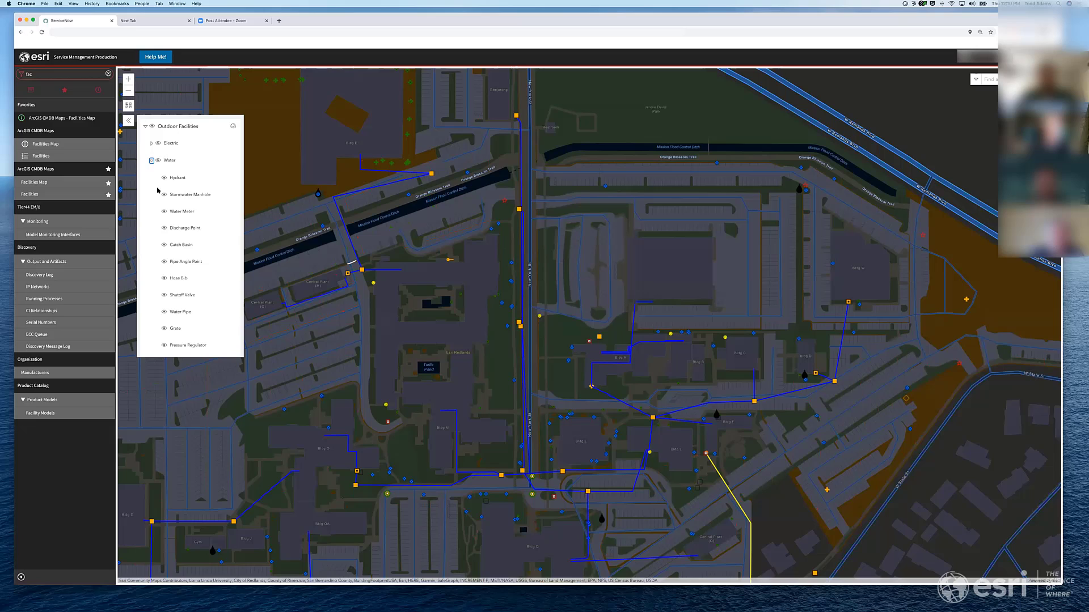
click(152, 161)
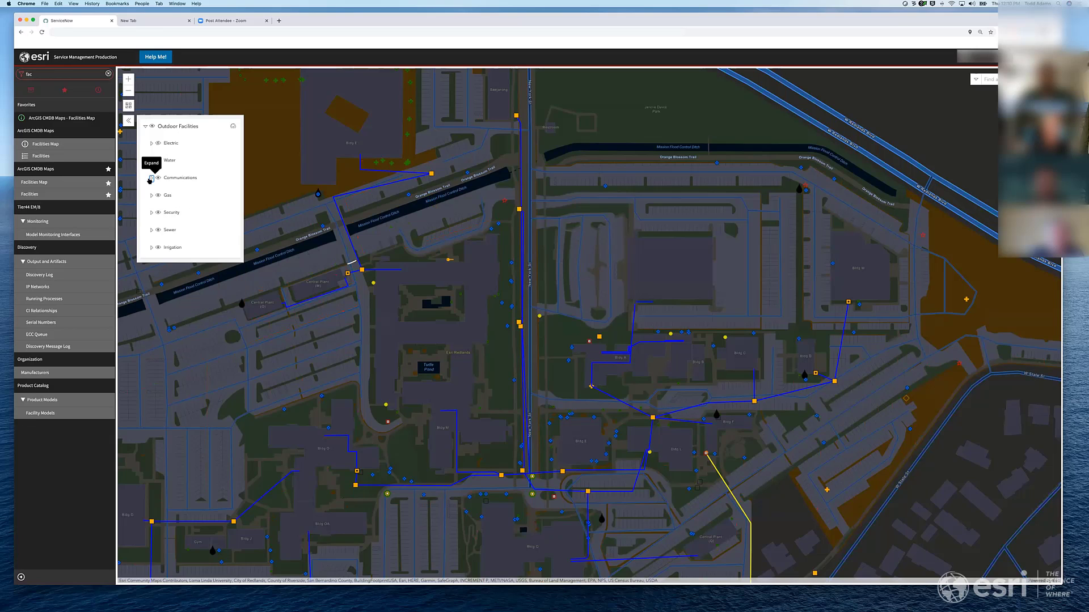
click(152, 178)
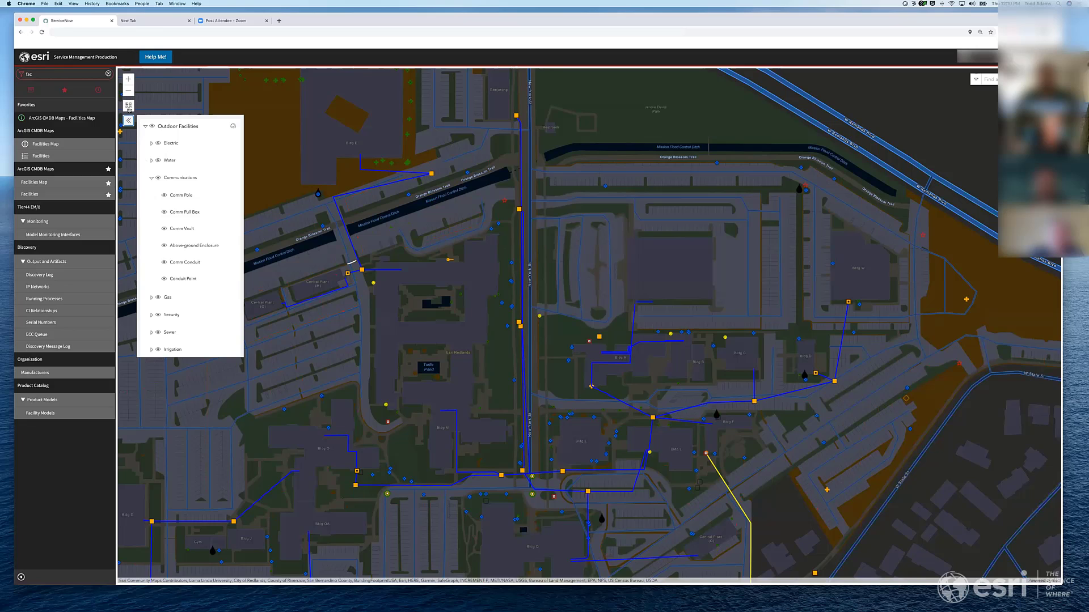
click(129, 109)
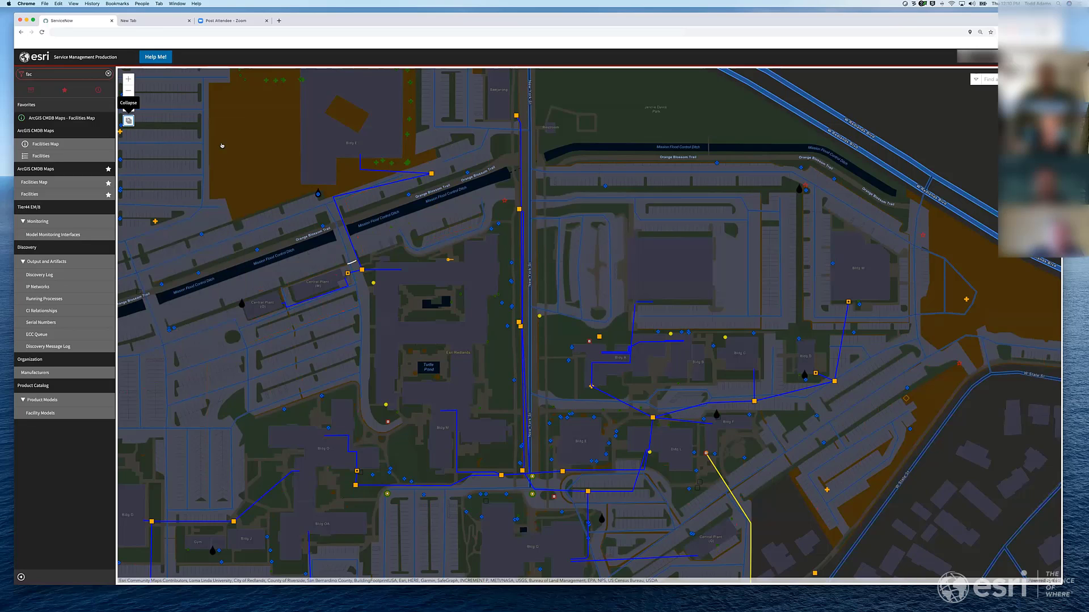
Open the Facilities dashboard and filter it by the Water slice of the Outdoor Facility Category chart
click(234, 126)
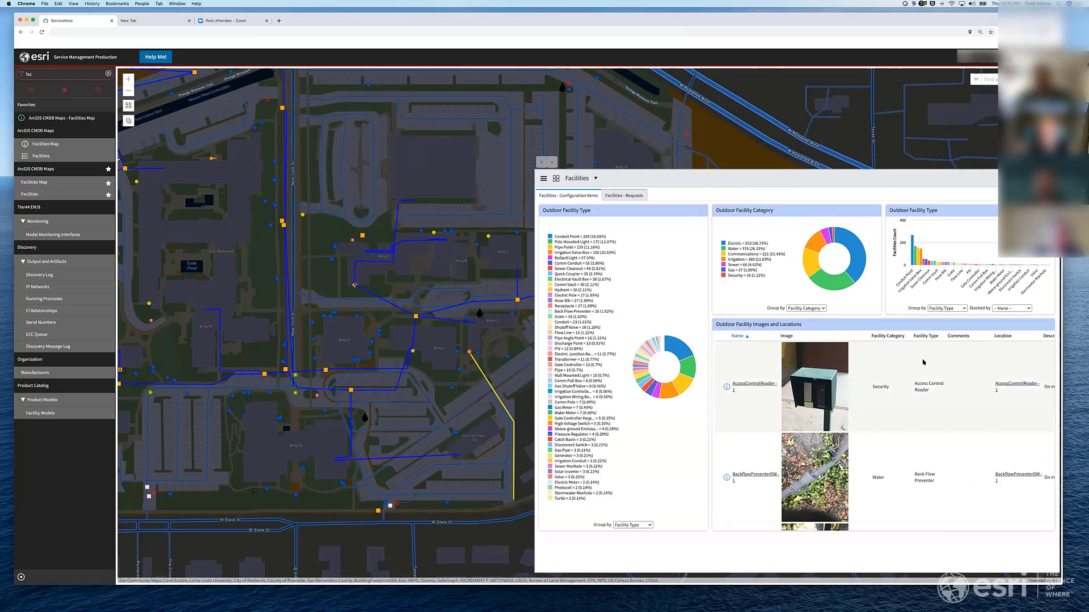
mouse_move(842, 283)
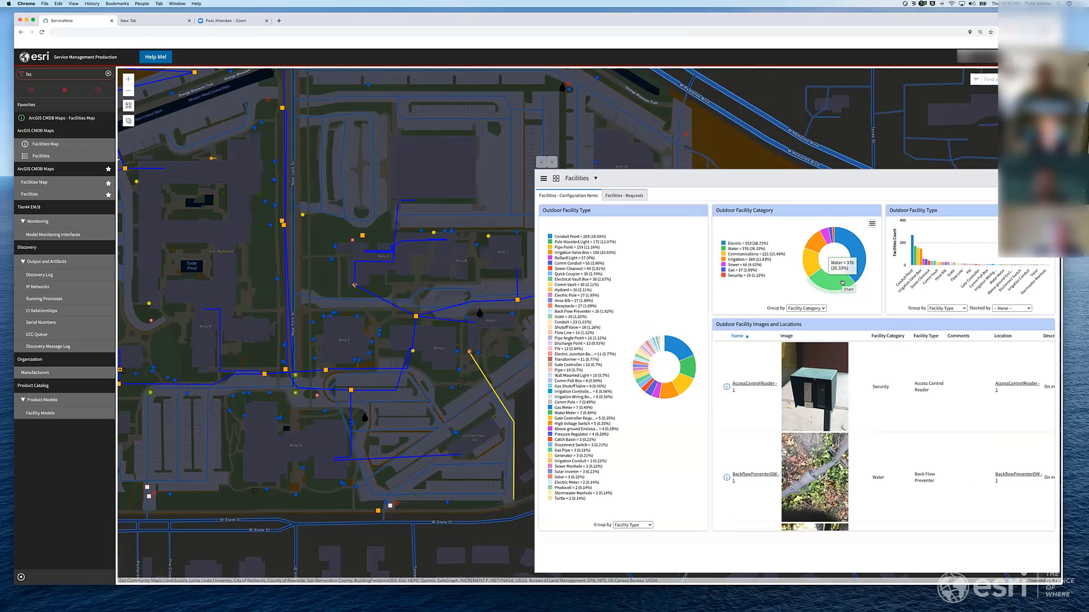
click(842, 283)
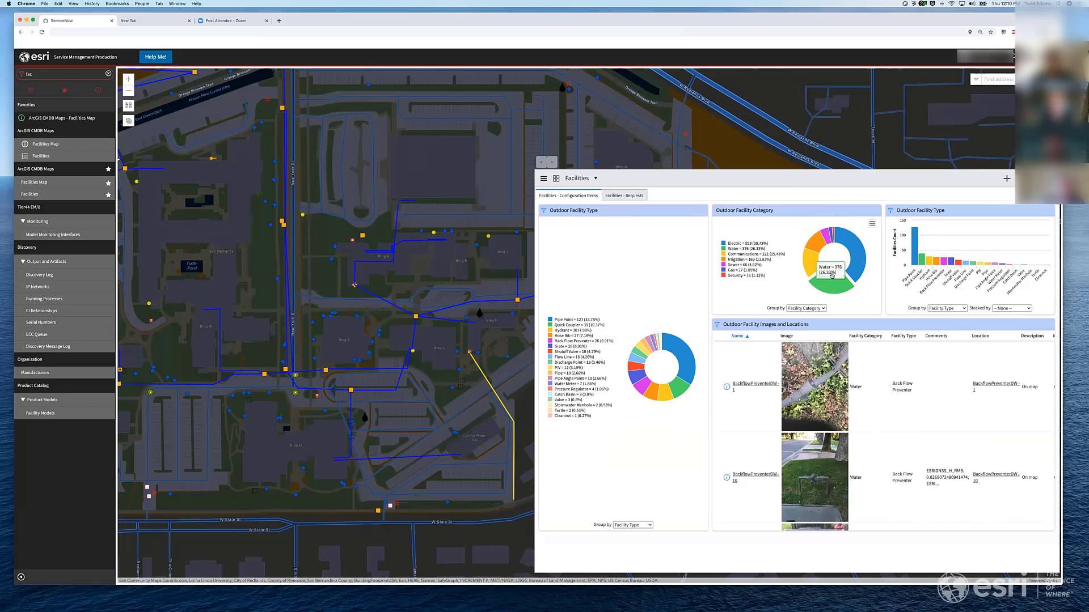
scroll(815, 452, down, 3)
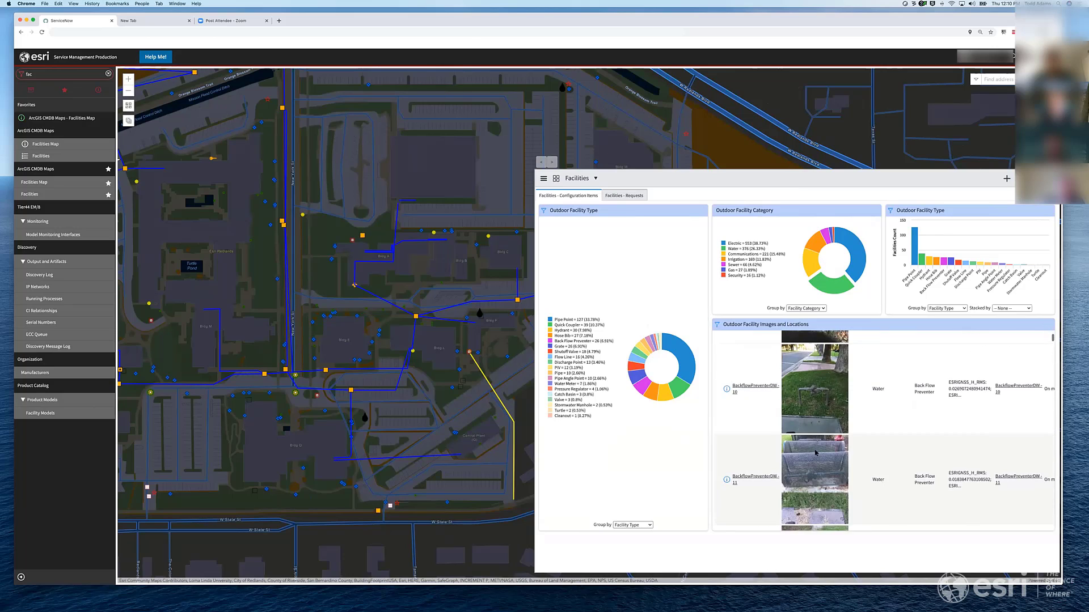
scroll(815, 452, up, 3)
Show the Facilities - Requests dashboard and open the GasShutoffValve - 5 popup on the map
click(620, 196)
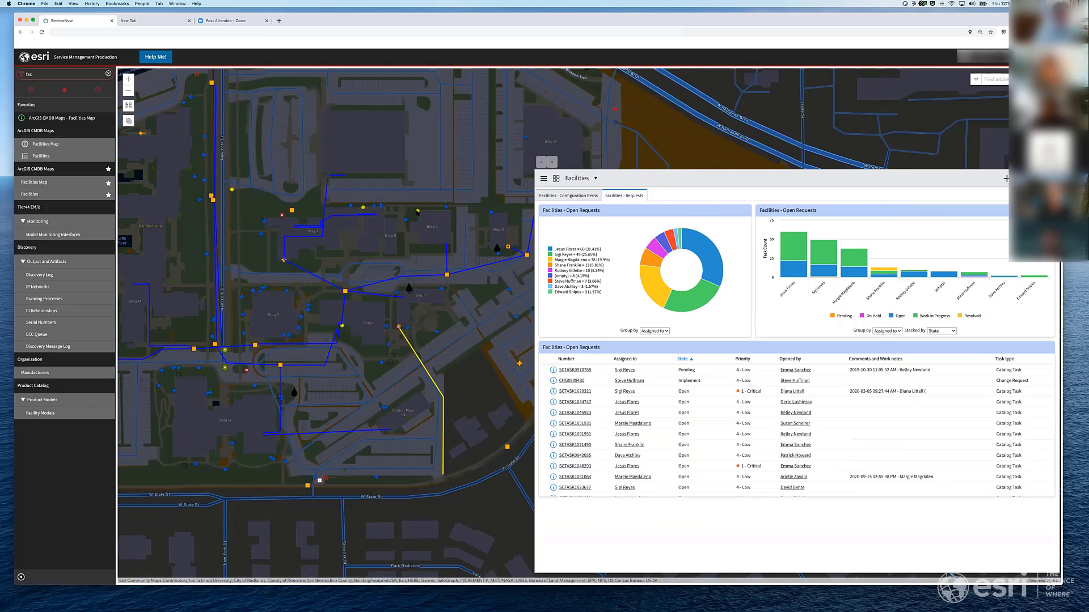
click(417, 212)
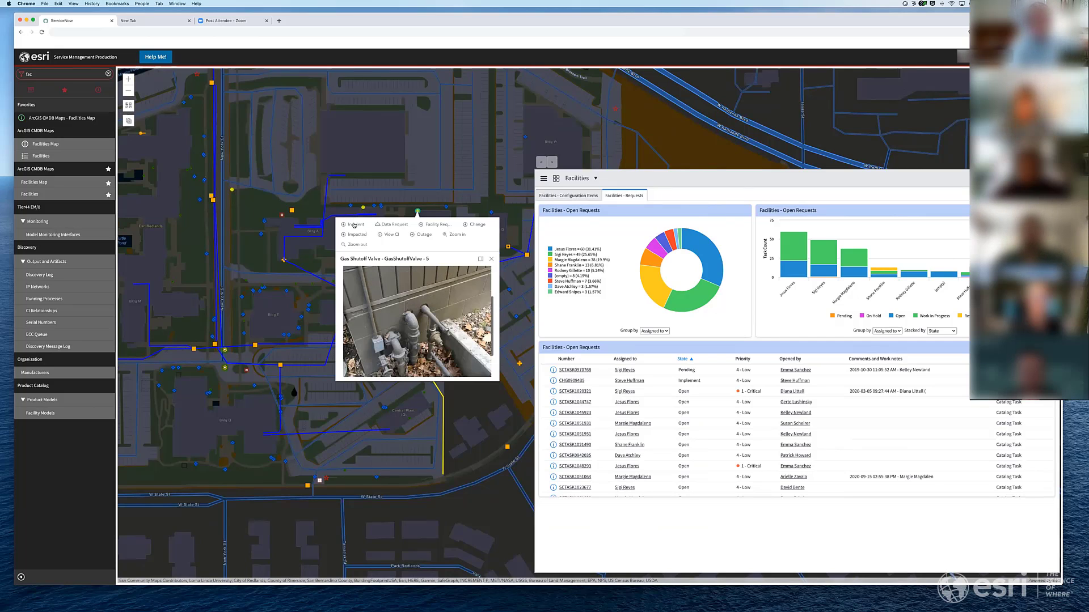
Start a new Change Request for GasShutoffValve - 5 and move to its Configuration item field
click(472, 226)
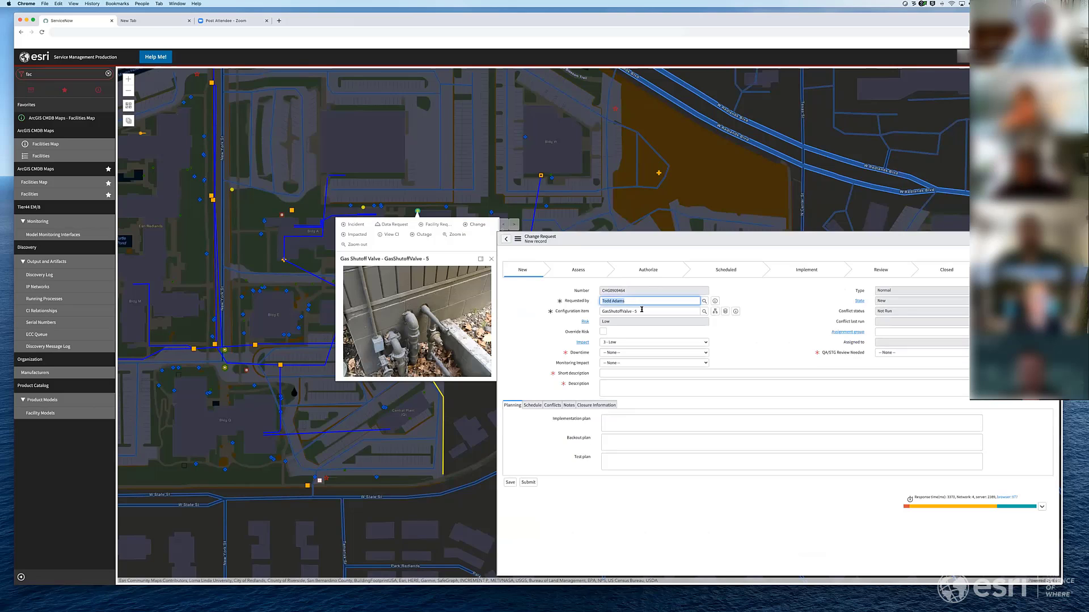
key(Tab)
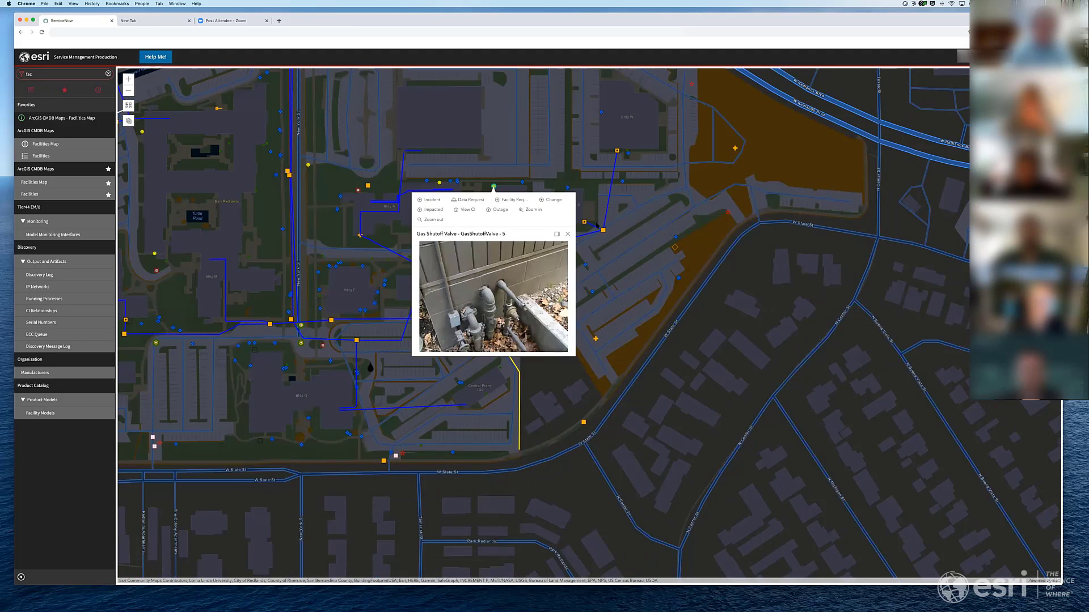
Dismiss the GasShutoffValve - 5 popup and bring the browser window back into focus
click(568, 234)
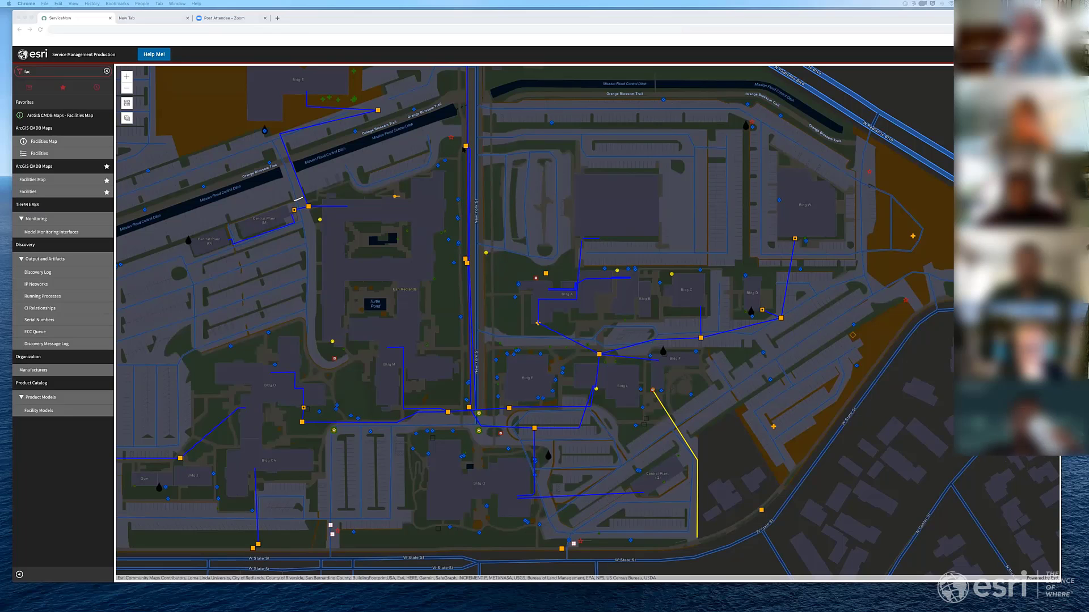
click(466, 148)
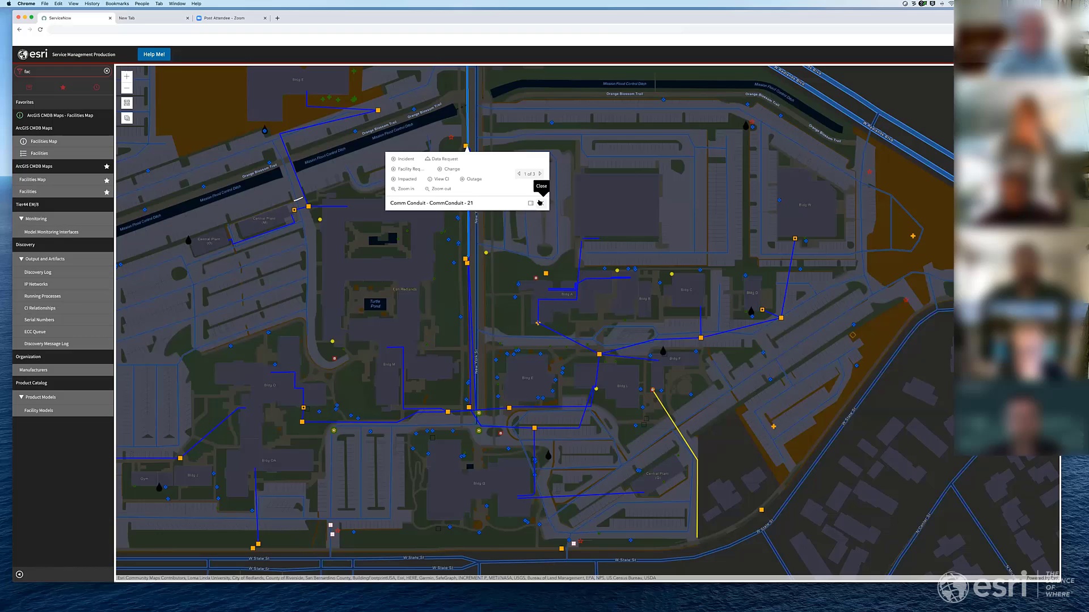
Close the conduit popup, switch the basemap to Imagery, and zoom out one level
click(539, 202)
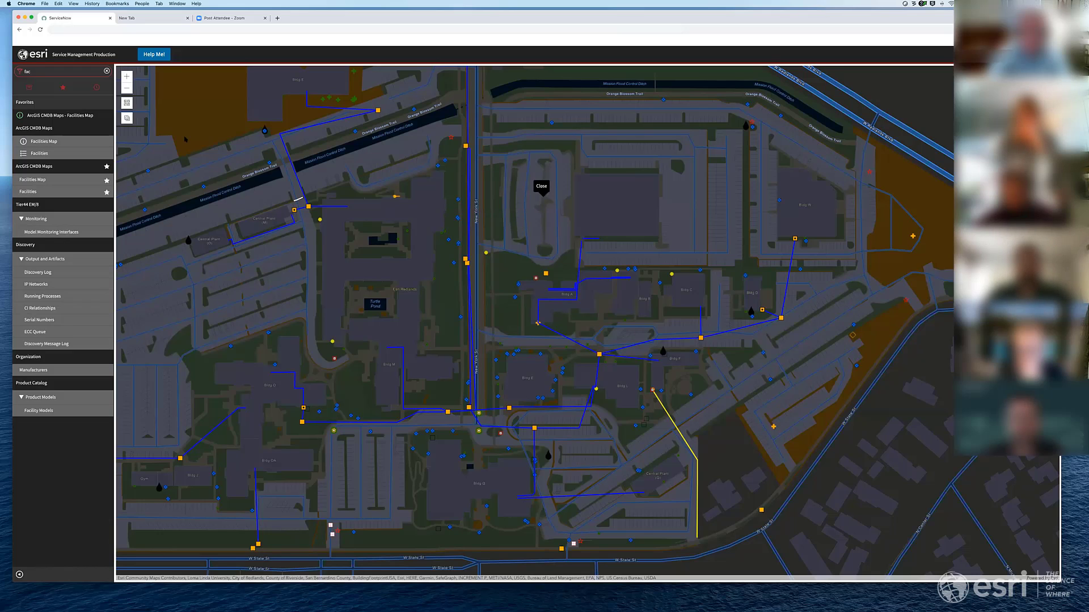
click(127, 103)
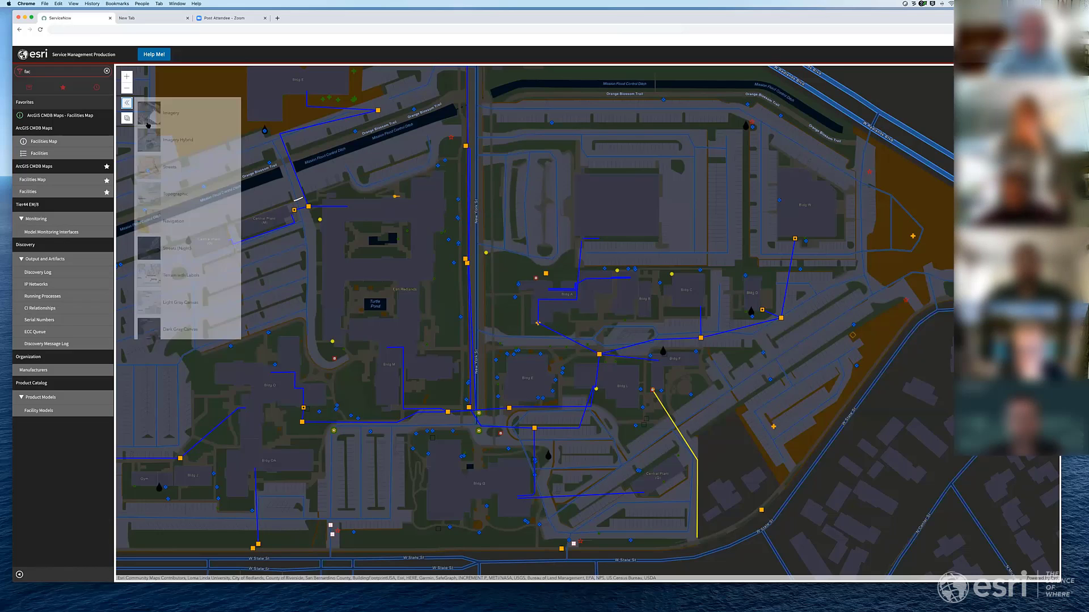
click(189, 110)
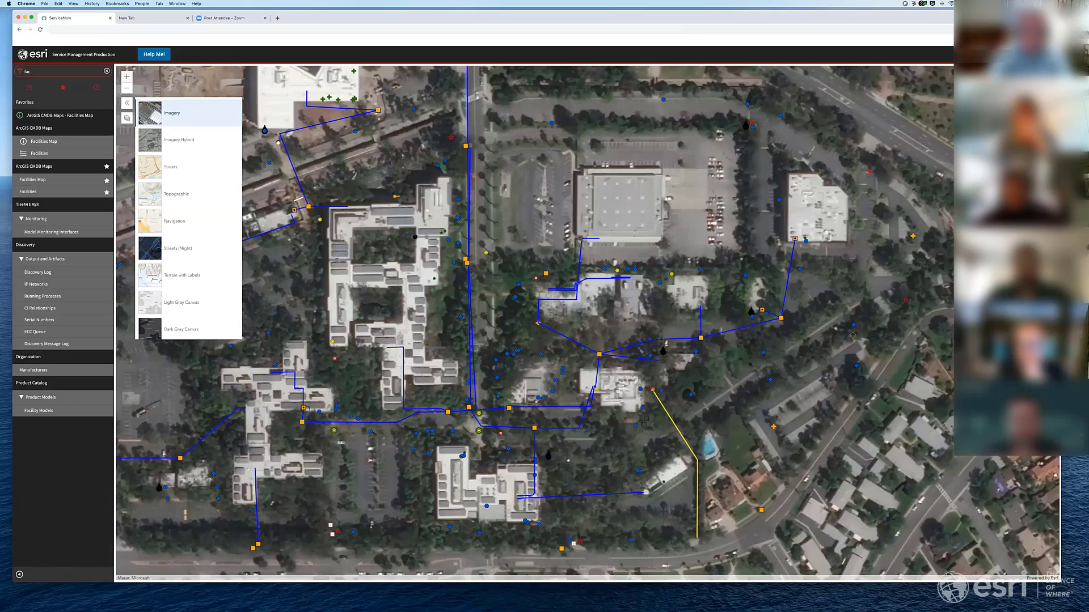
scroll(588, 324, up, 3)
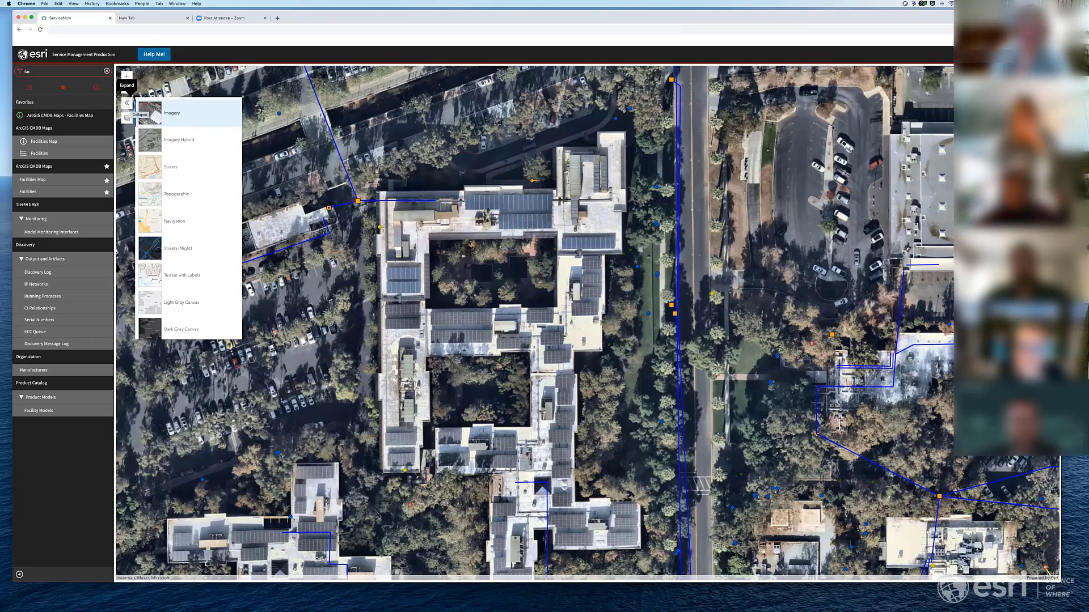
click(127, 103)
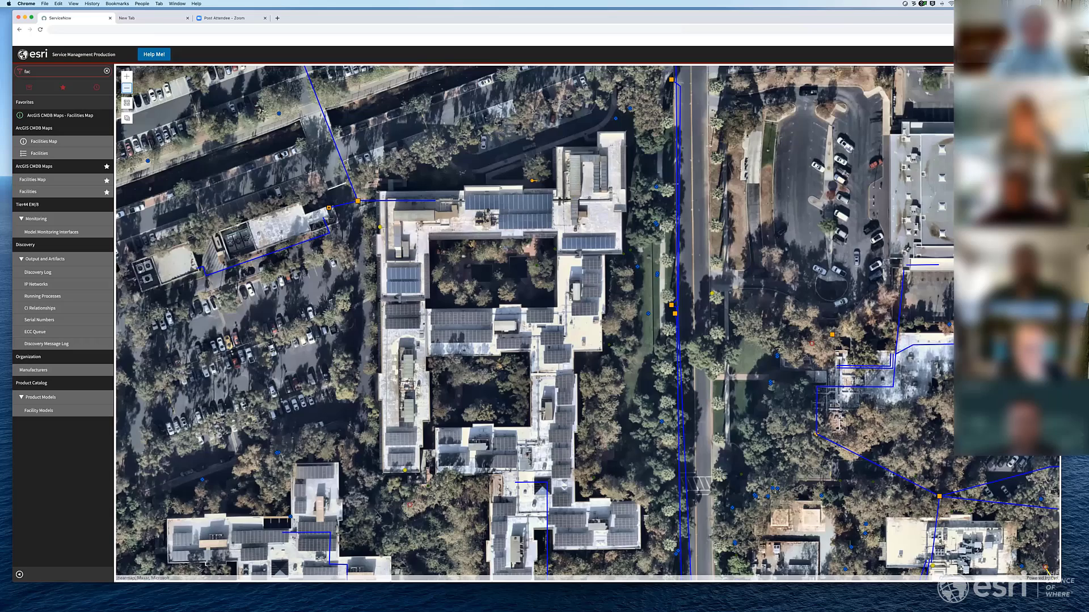
click(126, 87)
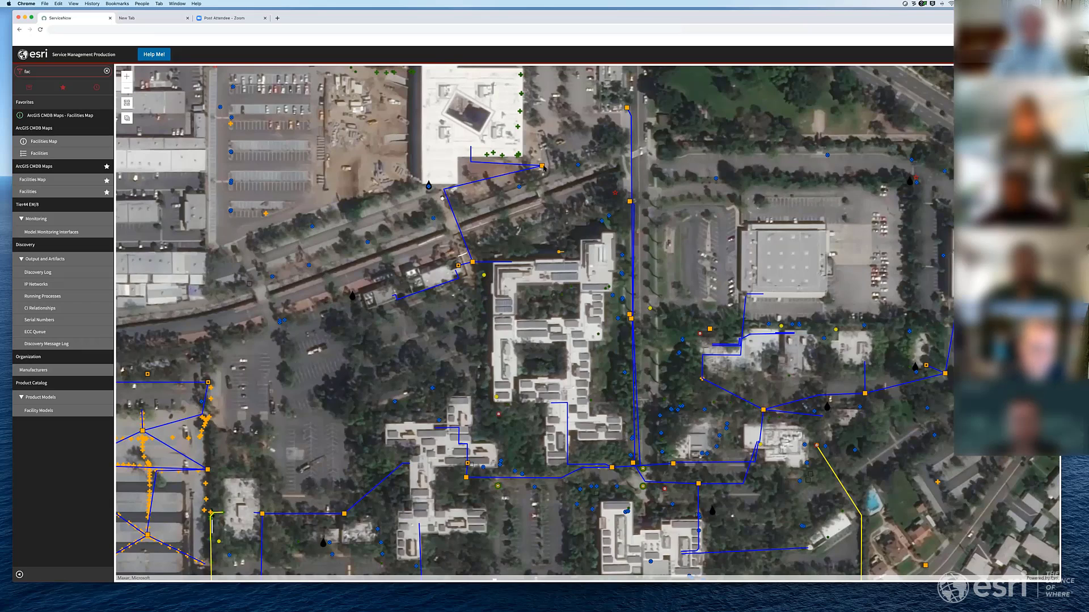
View the CommConduit - 46 CI record, then page the popup to CommVault-33 and dismiss it
click(543, 167)
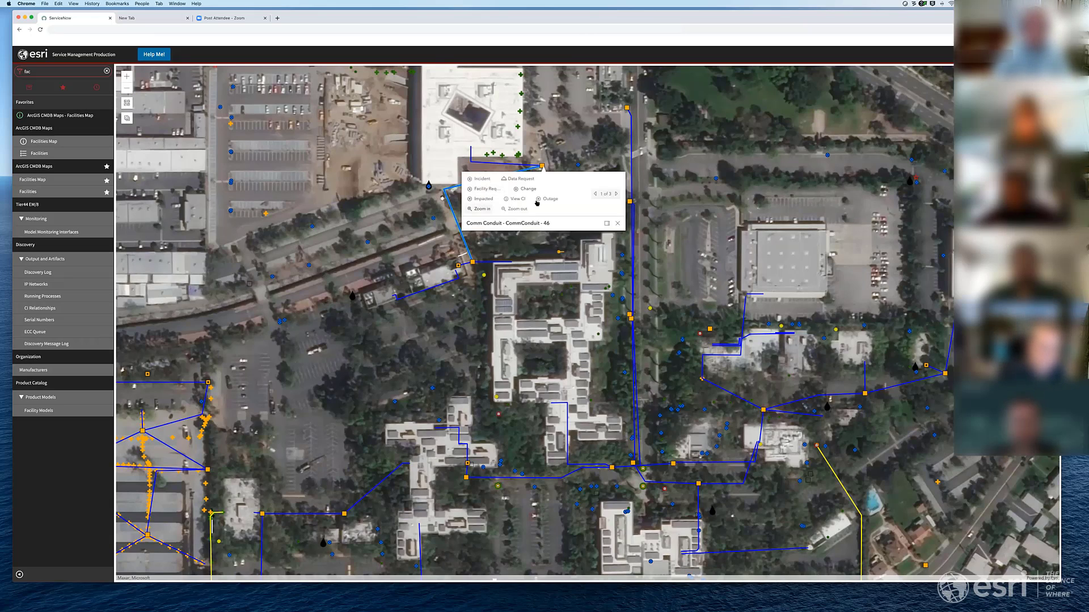
click(518, 199)
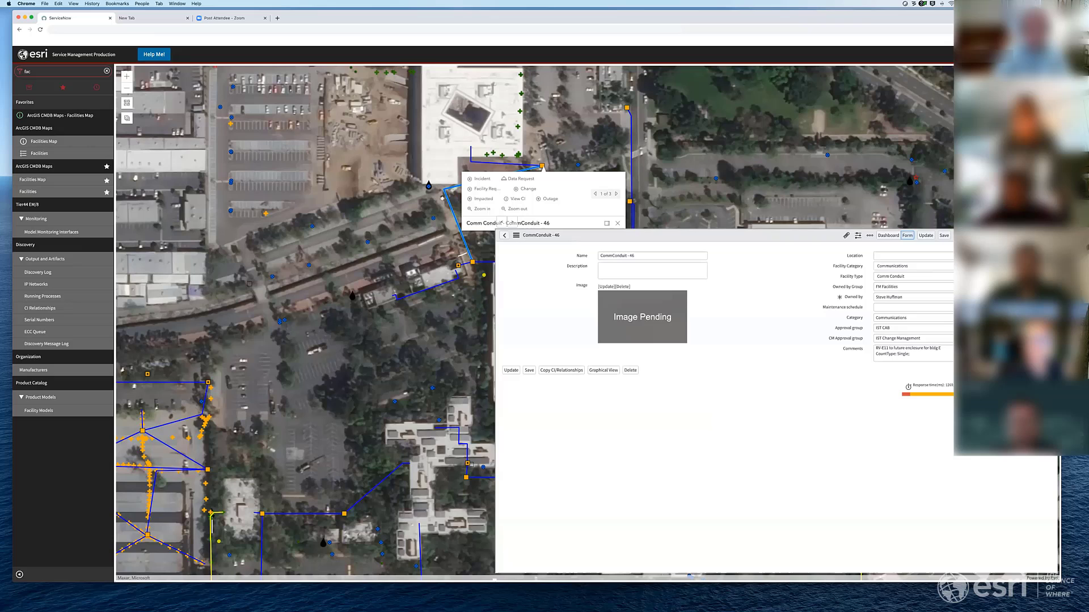
click(643, 212)
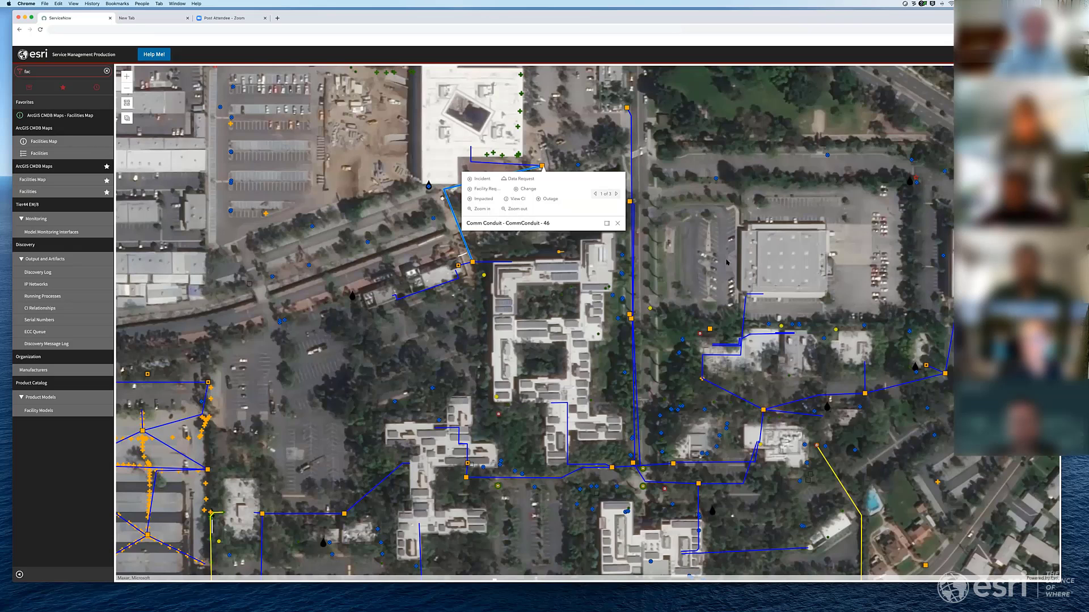
click(617, 194)
click(616, 194)
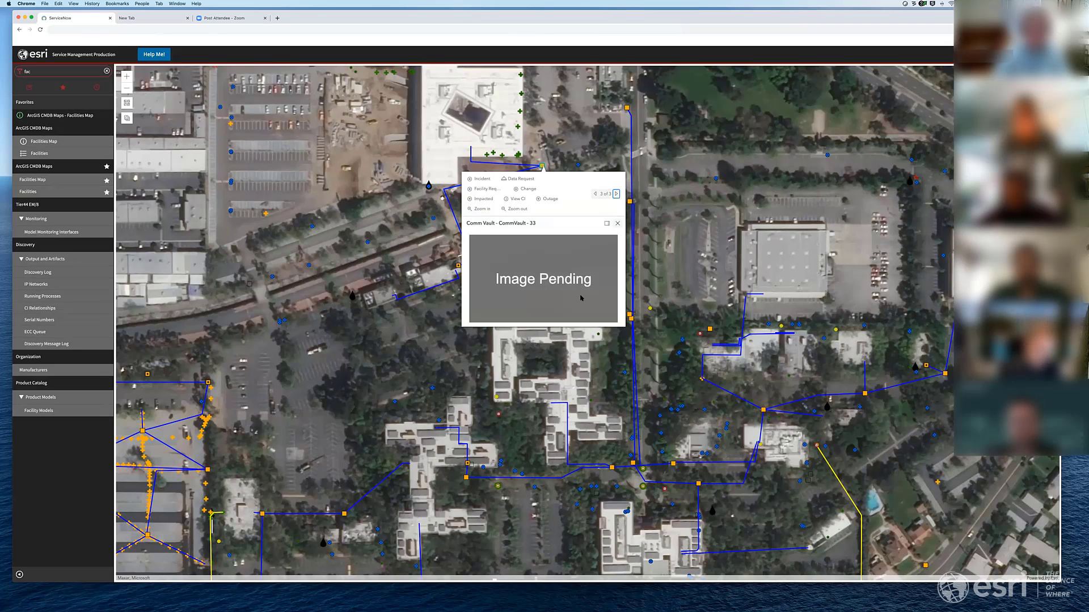
key(Escape)
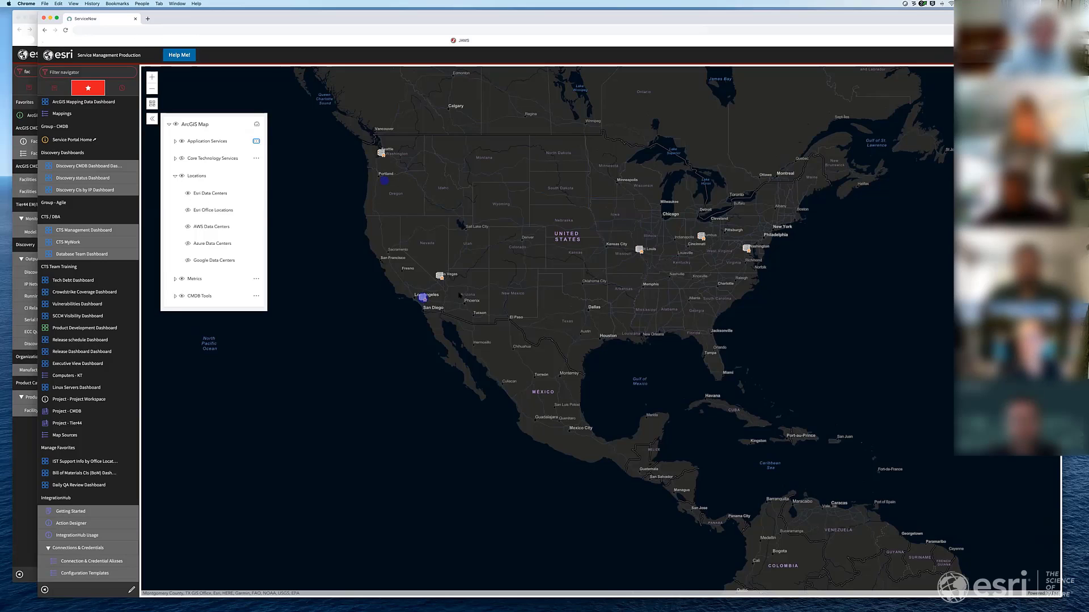
Check the Las Vegas and St. Louis data center popups, then enable the Core Technology Services layers
click(440, 275)
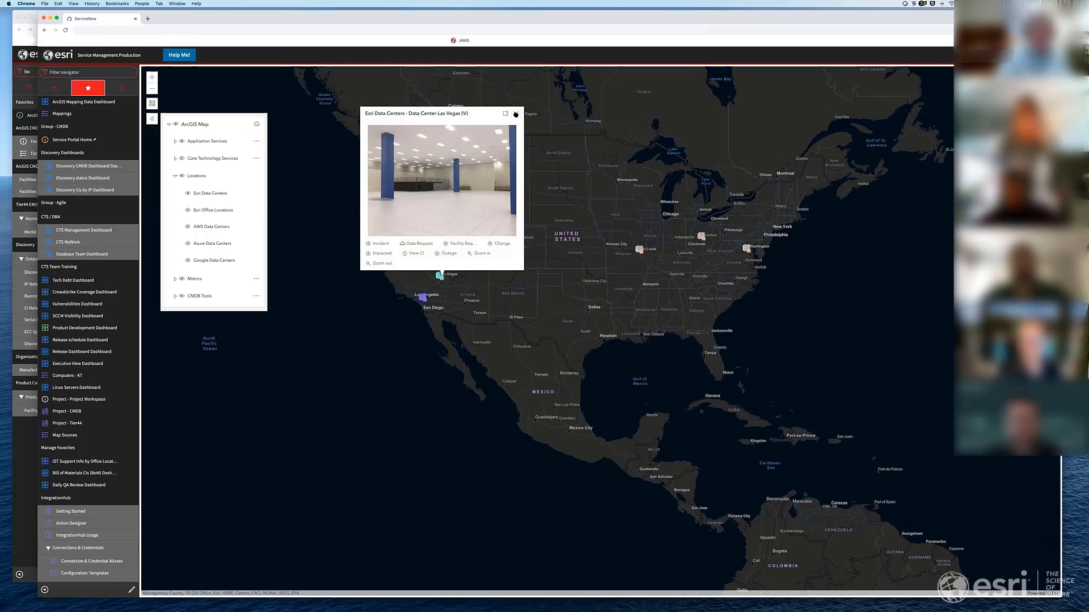
key(Escape)
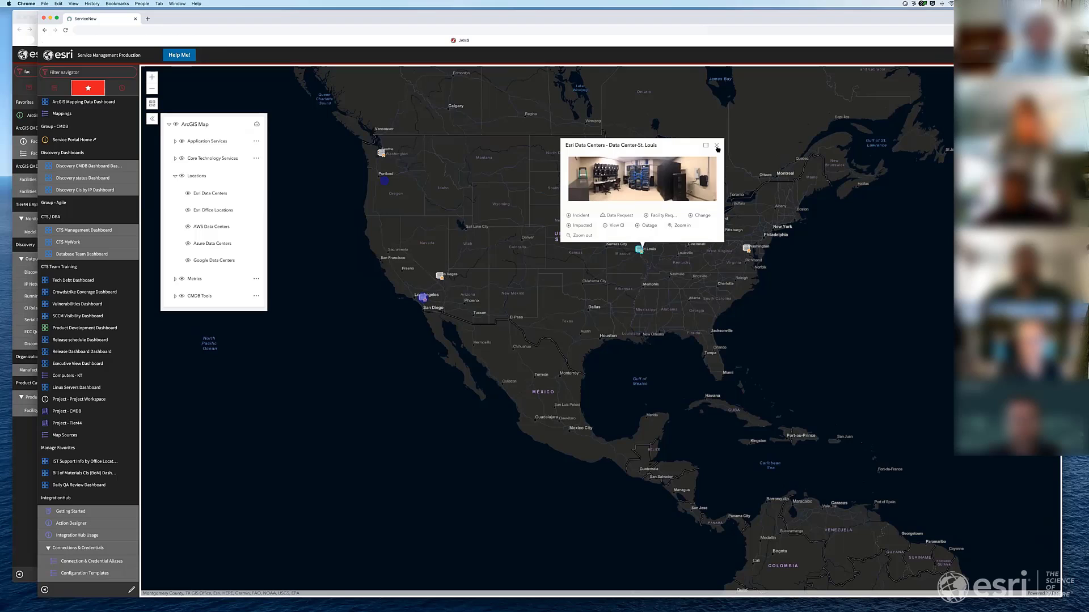
click(716, 146)
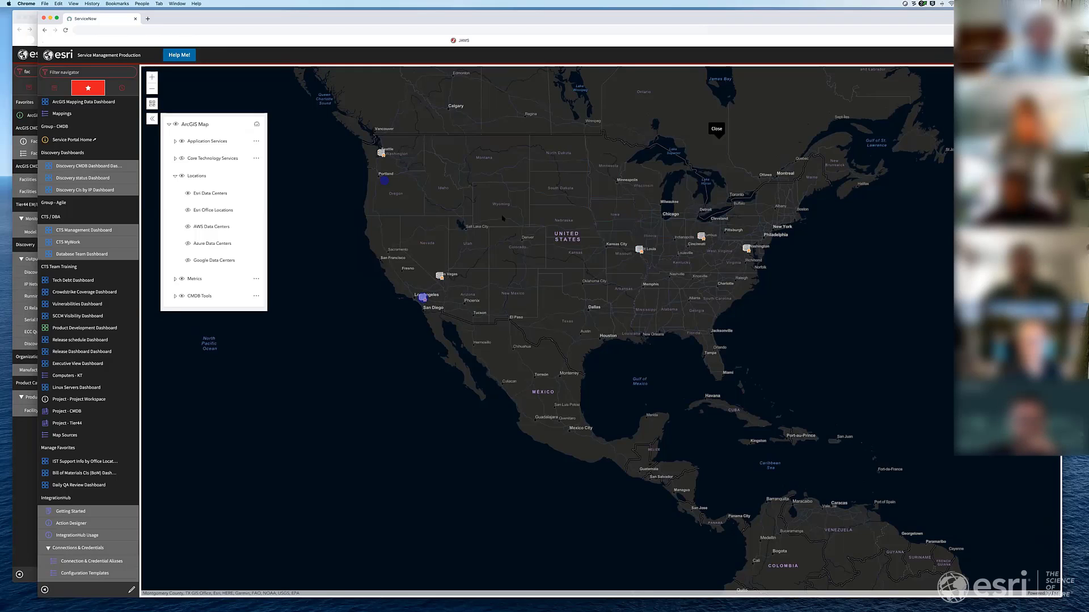
click(175, 158)
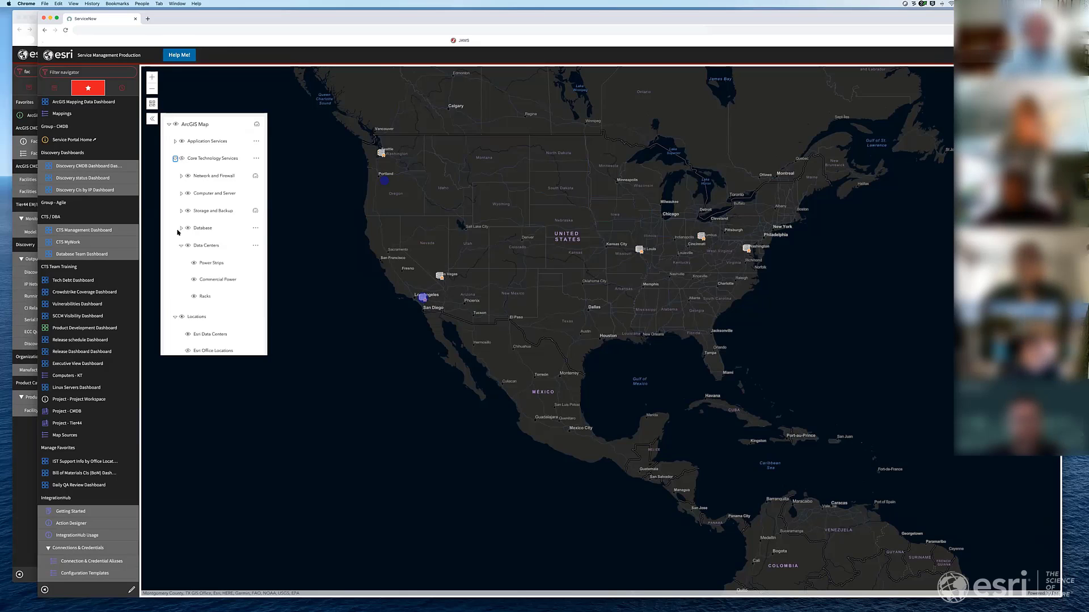
click(183, 160)
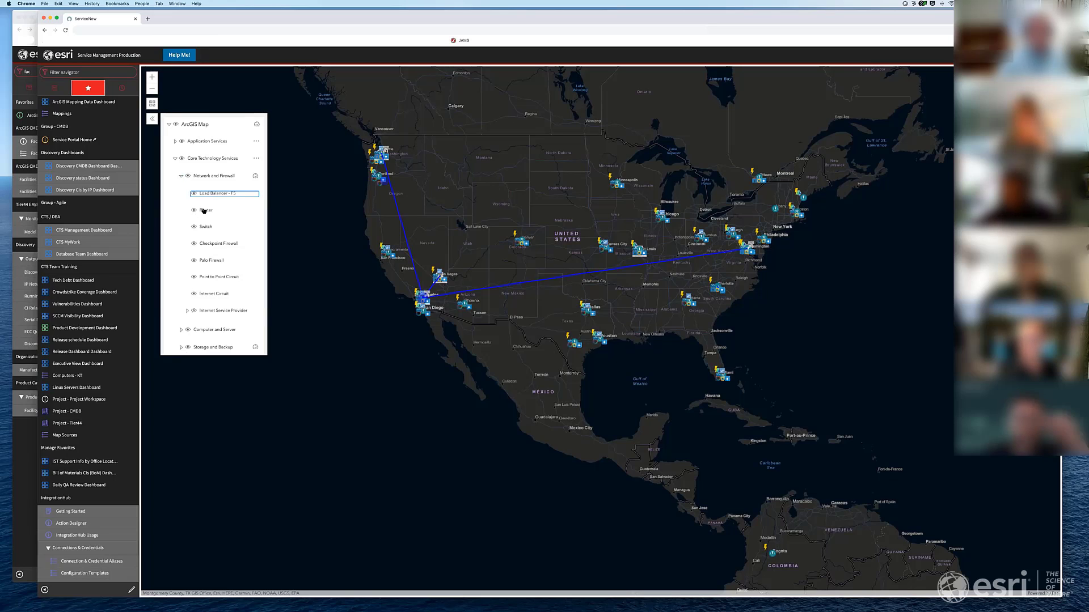
List the business services impacted by the Minneapolis router, then page the popup to Internet MN
click(204, 211)
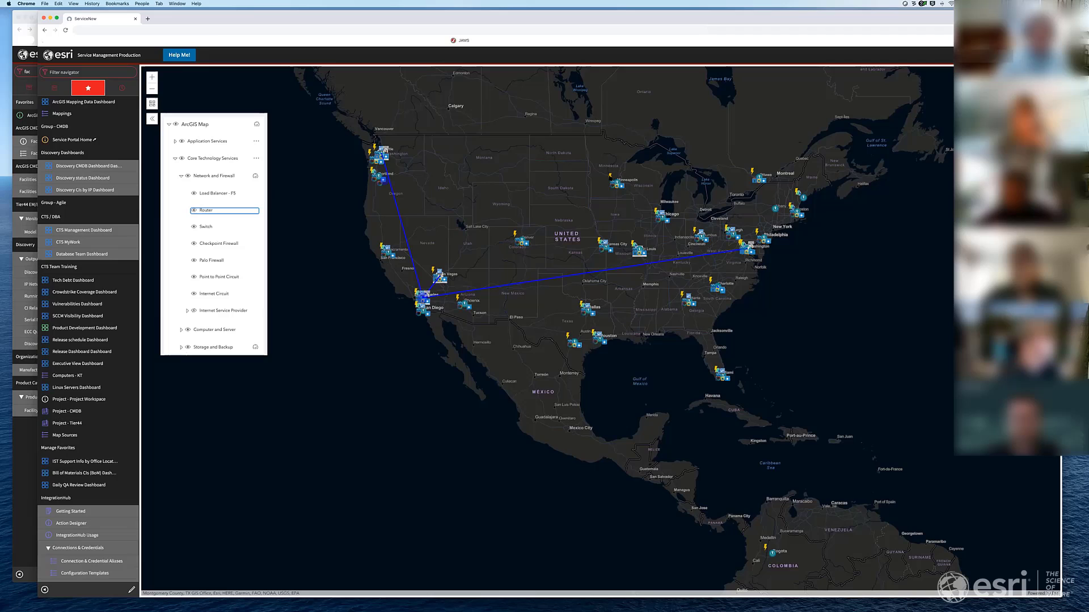
click(606, 190)
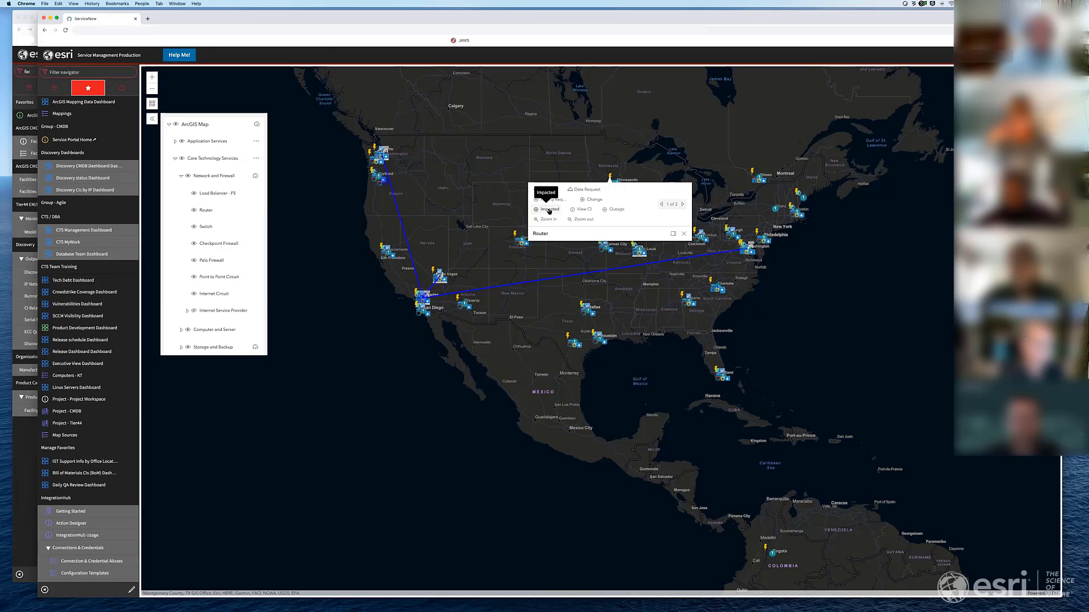
click(549, 210)
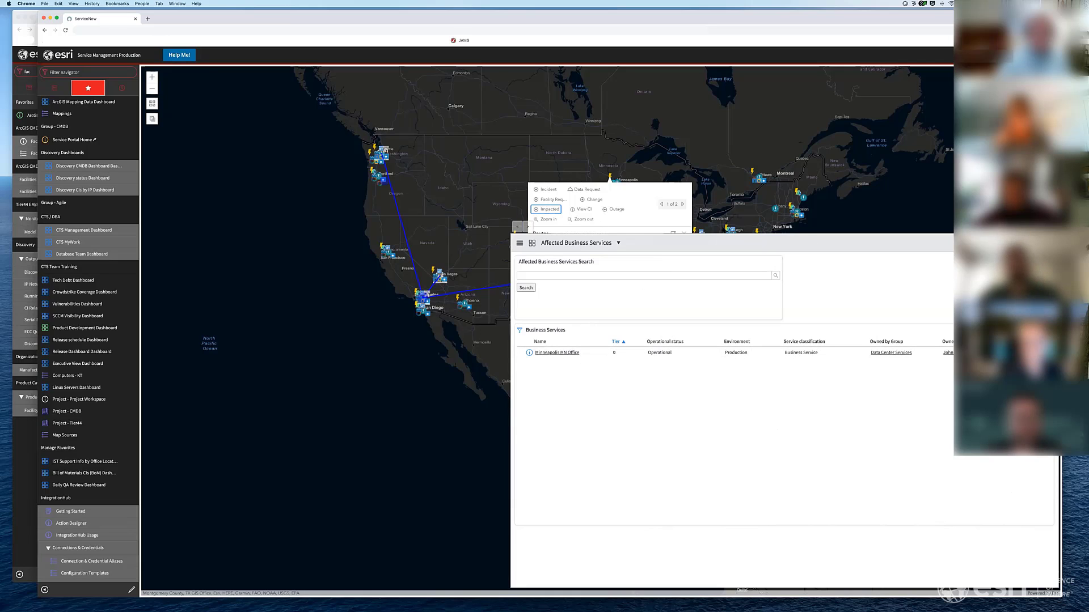
click(684, 205)
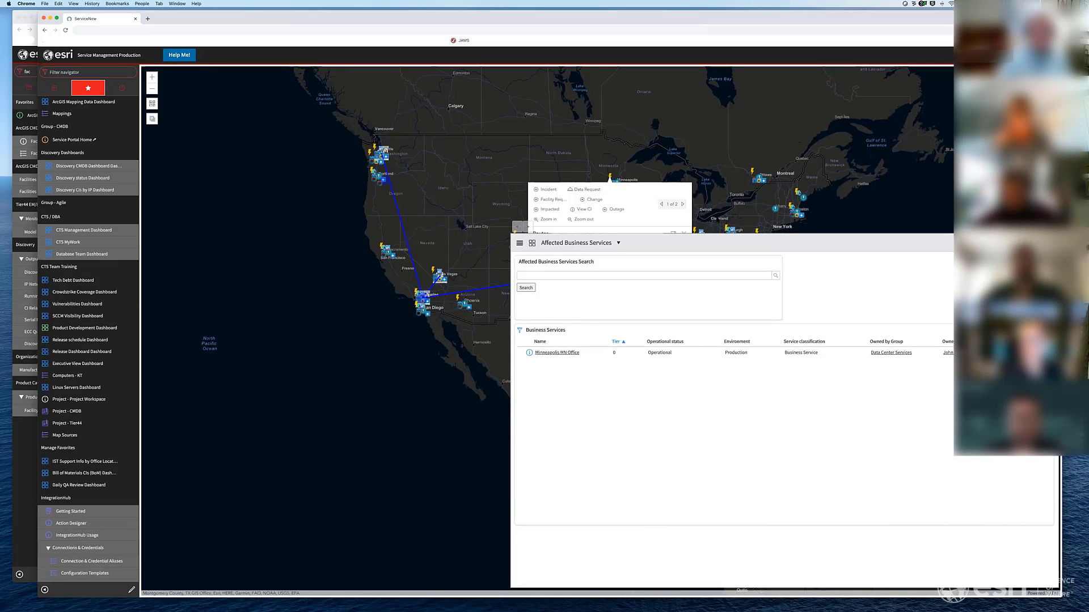
click(684, 205)
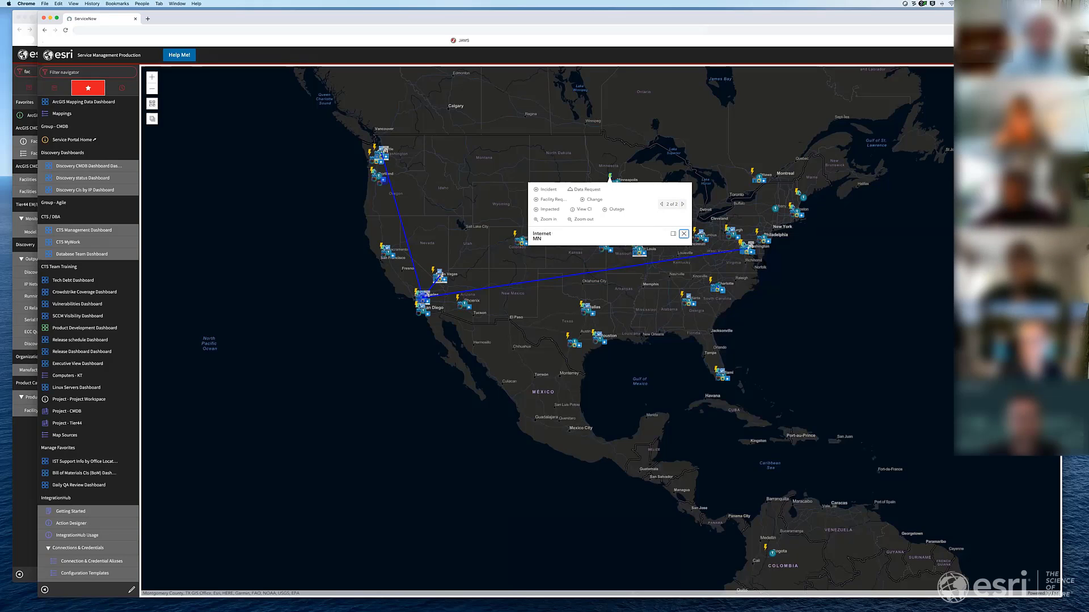
Confirm the east-coast load balancer impacts the Data Centers business service, then page to feature 4 of 6
click(683, 234)
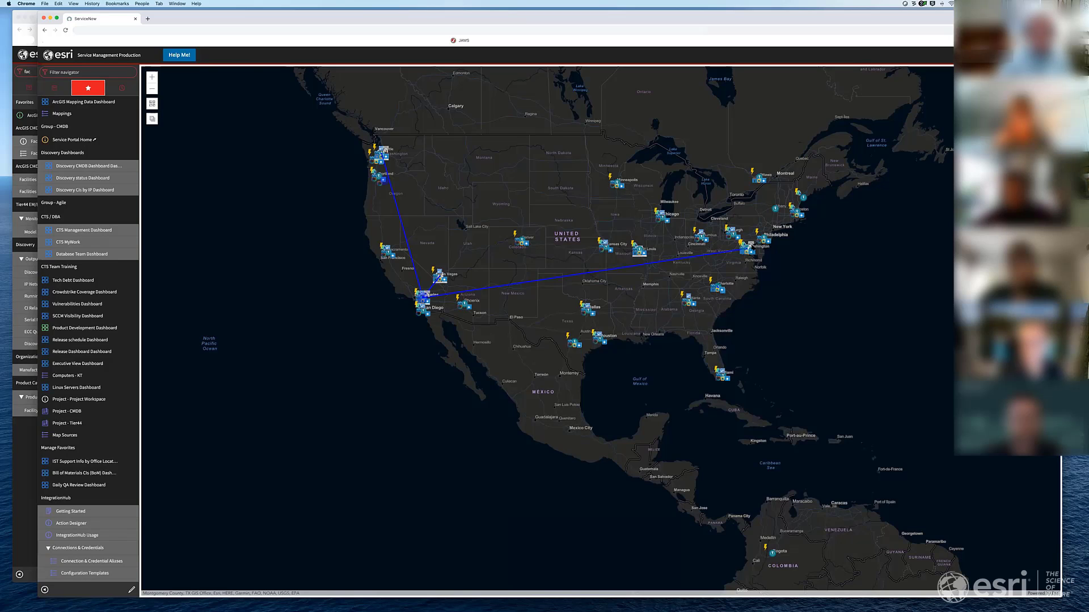
click(751, 245)
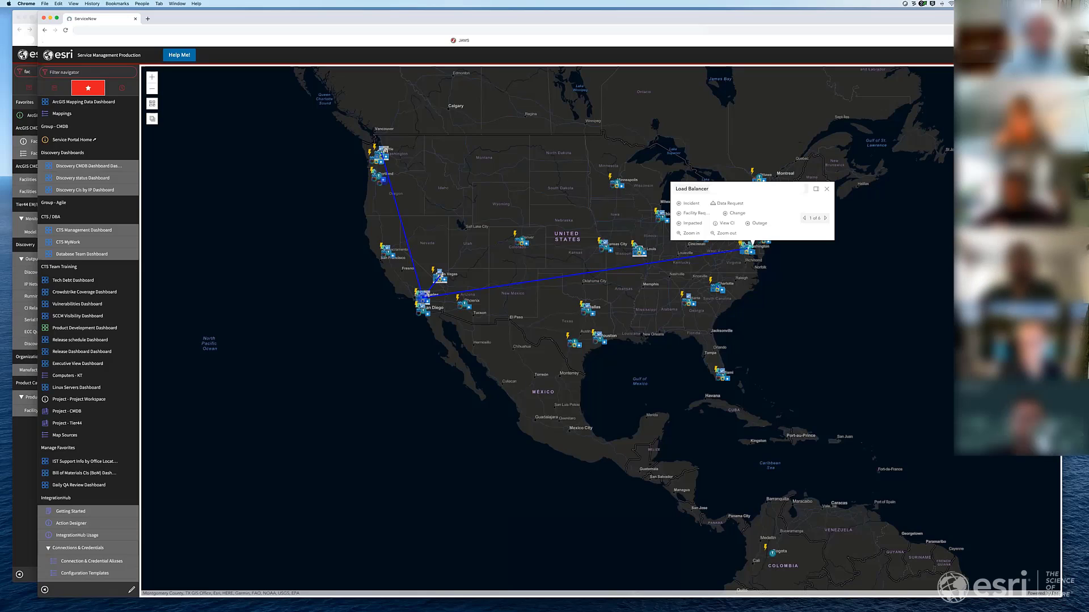
click(696, 225)
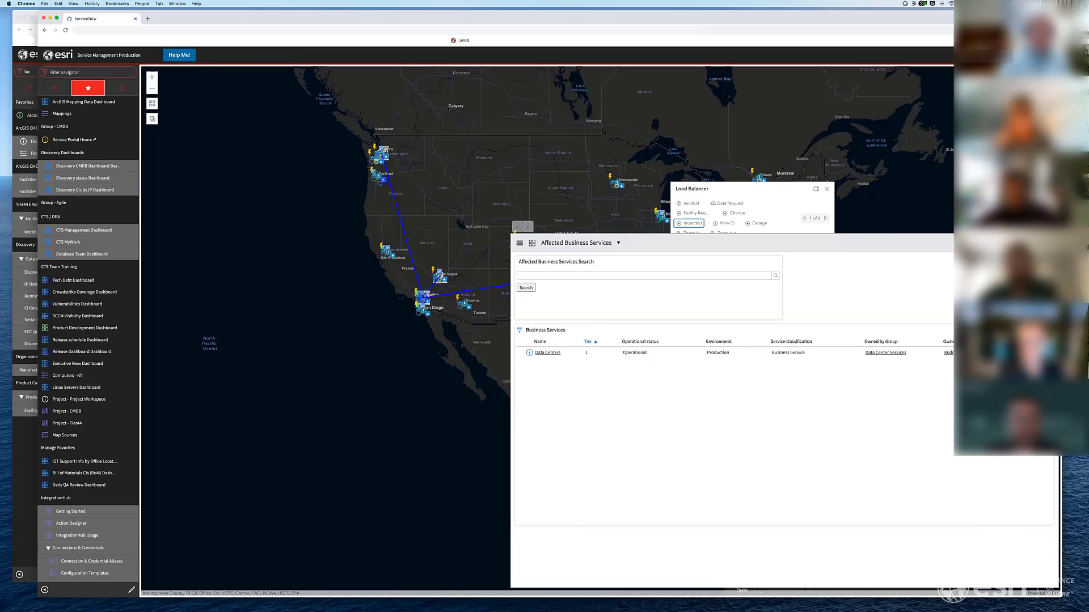
click(689, 223)
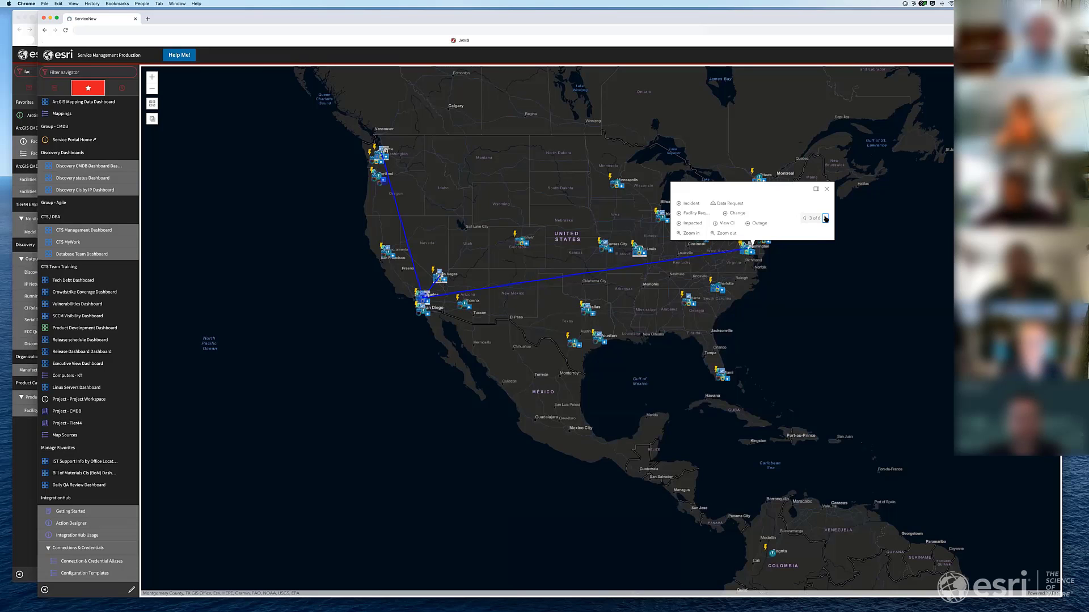
click(825, 218)
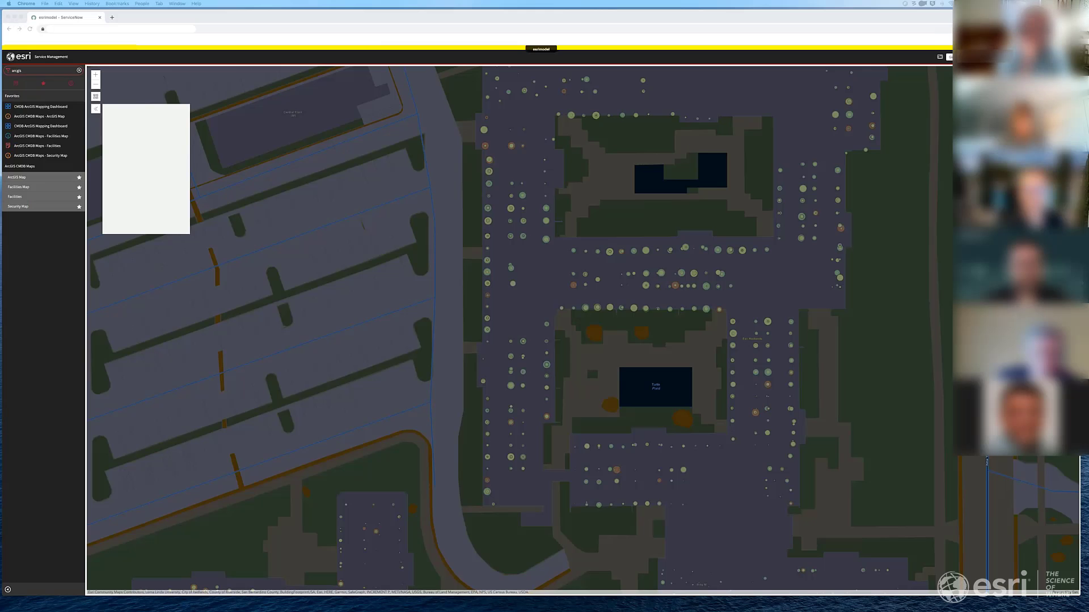